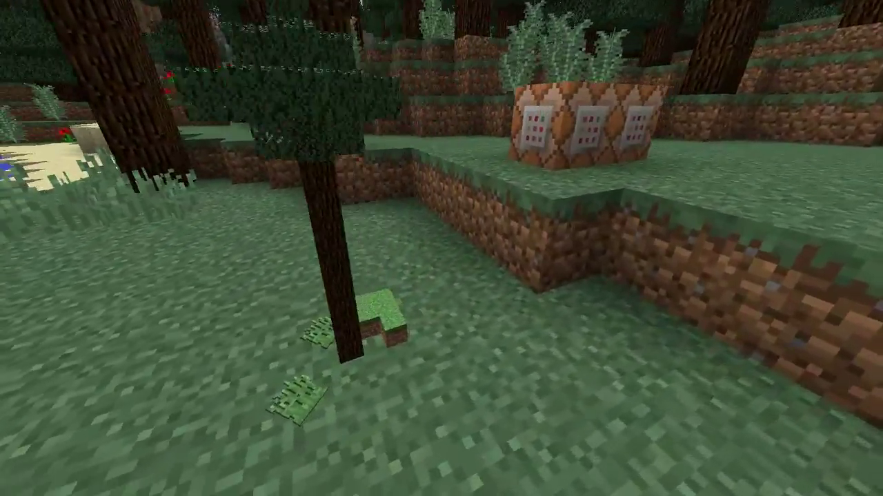
# Step: Restore the game overlay and examine the miniature tree structure up close
pyautogui.press('F1')
pyautogui.press('space')
pyautogui.press('w')
pyautogui.press('w')
pyautogui.press('shift')
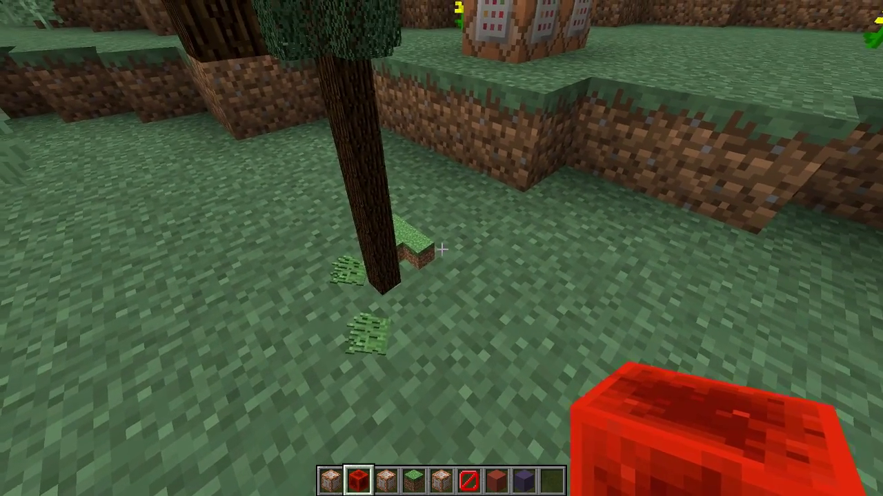
# Step: Power the command blocks at both ends of the row of three with a redstone block, removing it each time
pyautogui.press('w')
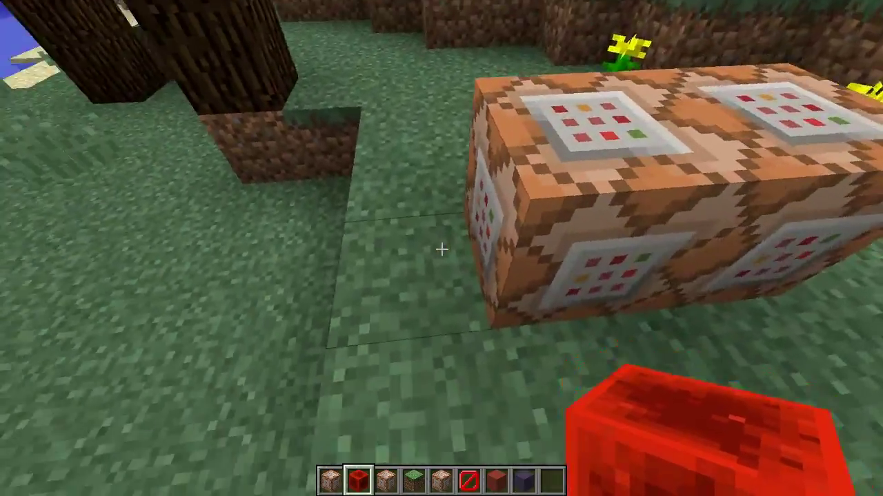
pyautogui.rightClick(441, 248)
pyautogui.click(442, 249)
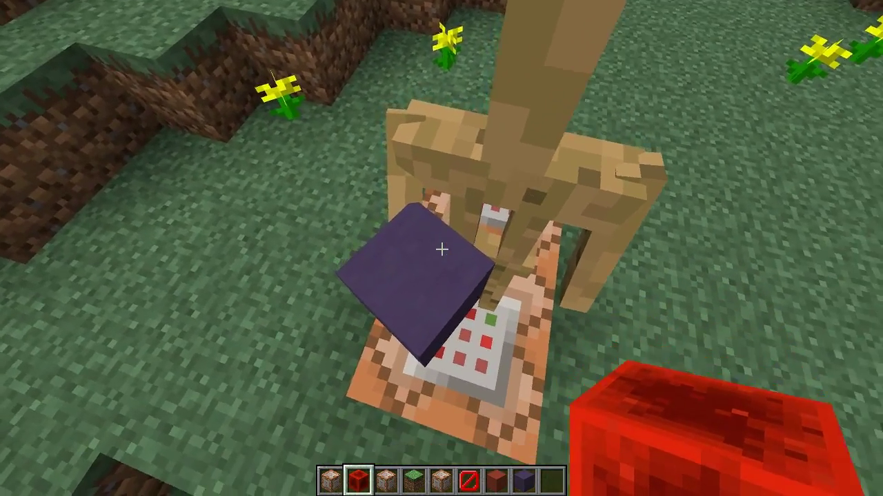
pyautogui.press('d')
pyautogui.press('d')
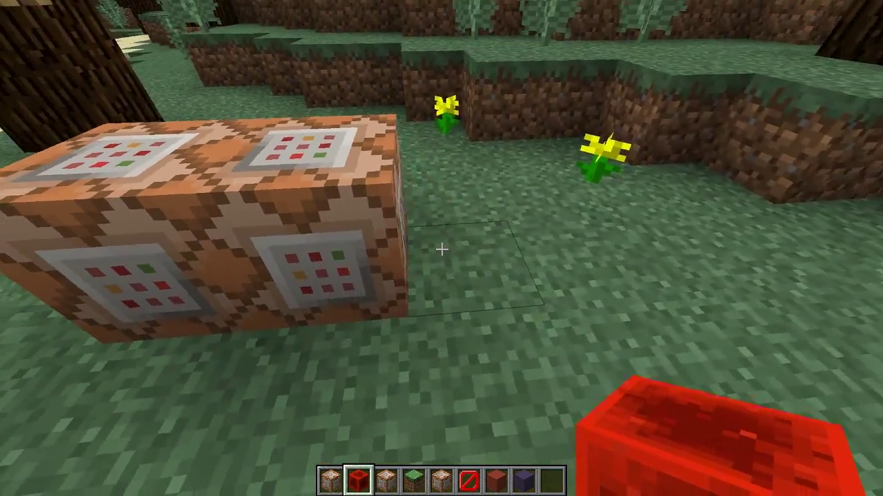
pyautogui.rightClick(441, 248)
pyautogui.click(441, 249)
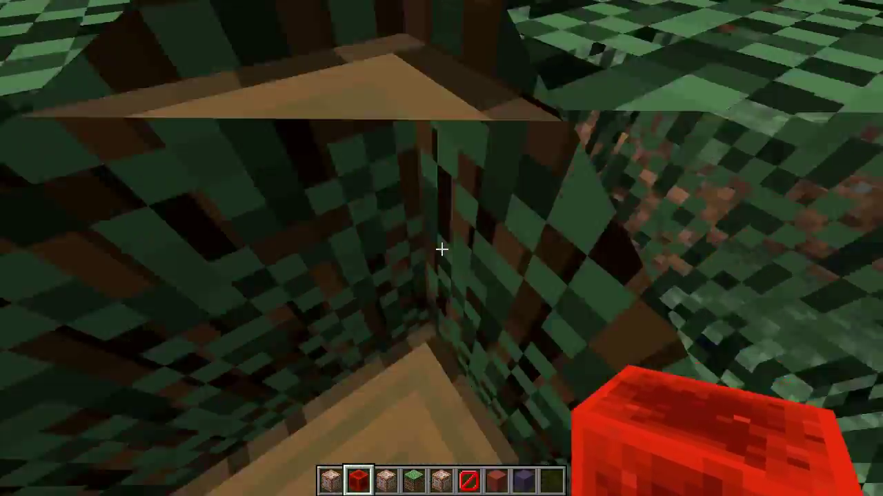
# Step: Examine the miniature tree from a distance and open the lone command block beside the sand patch
pyautogui.press('s')
pyautogui.press('s')
pyautogui.press('d')
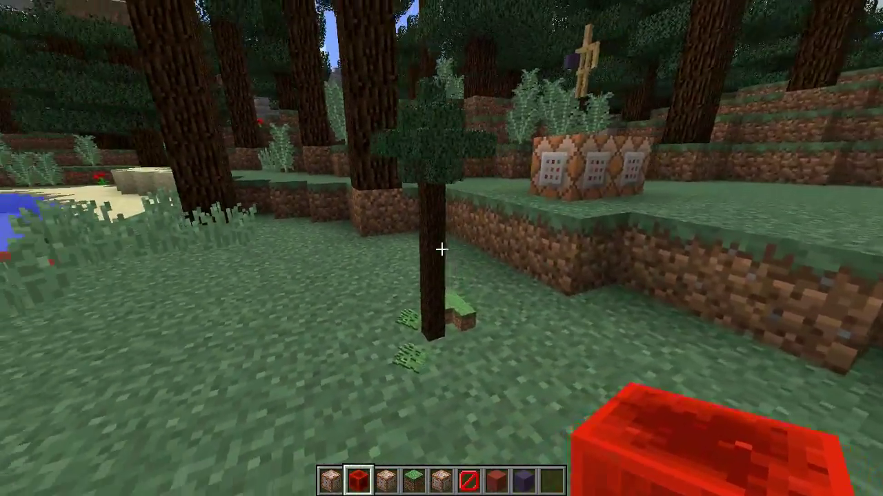
pyautogui.press('6')
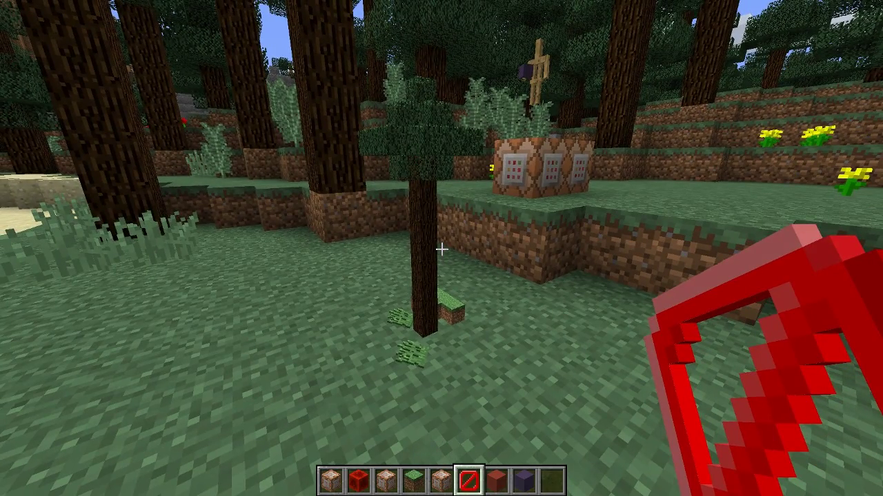
pyautogui.press('2')
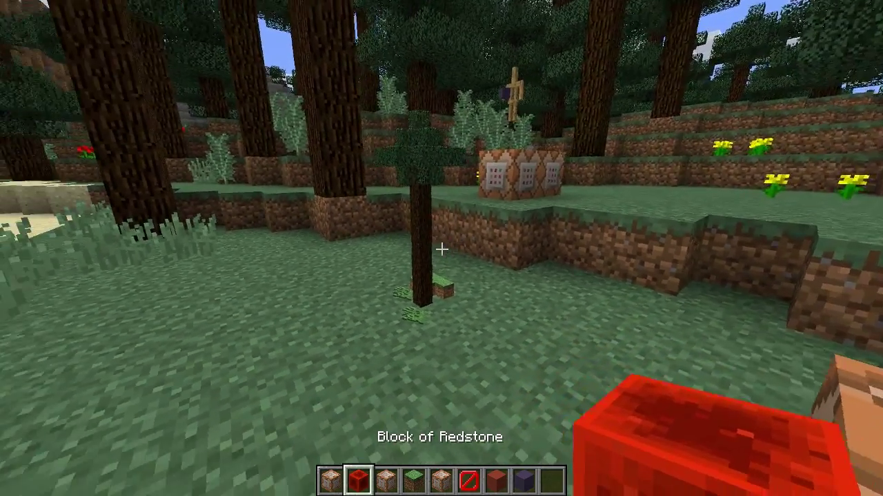
pyautogui.press('w')
pyautogui.press('a')
pyautogui.press('w')
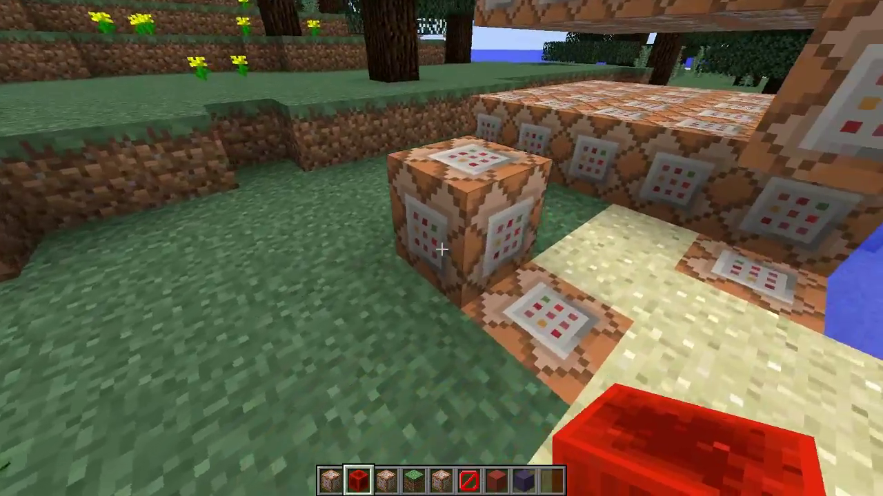
pyautogui.press('d')
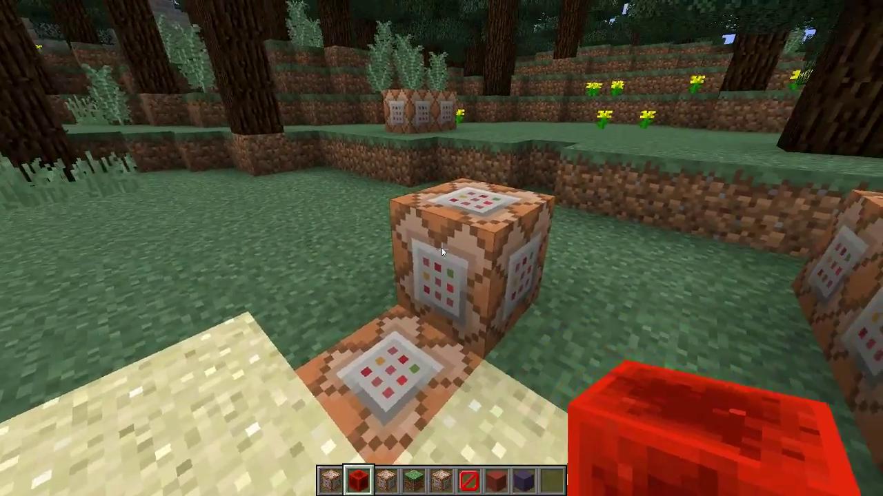
pyautogui.rightClick(441, 248)
pyautogui.press('Escape')
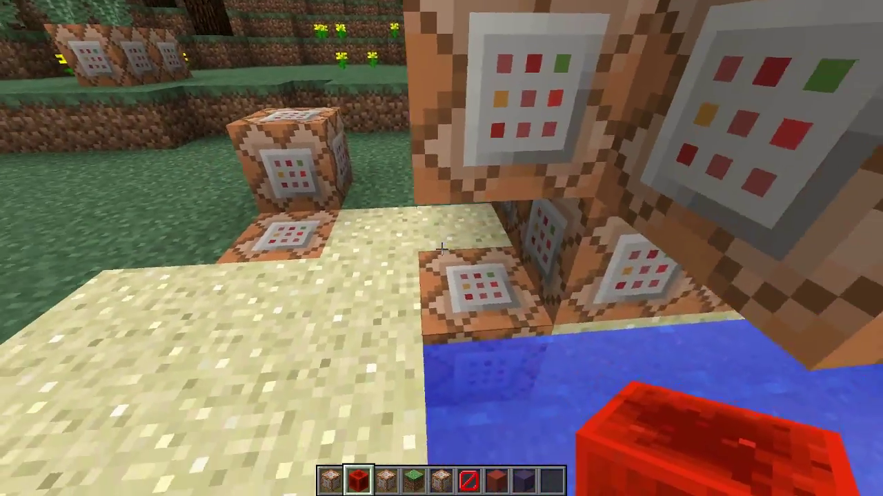
# Step: Return to the miniature tree and examine its trunk, leaves and small ground pieces from several sides
pyautogui.press('w')
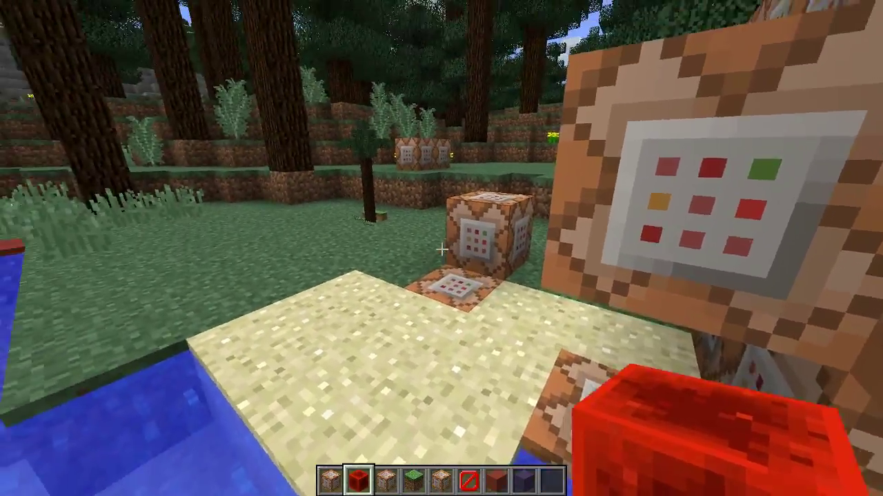
pyautogui.press('w')
pyautogui.press('a')
pyautogui.press('a')
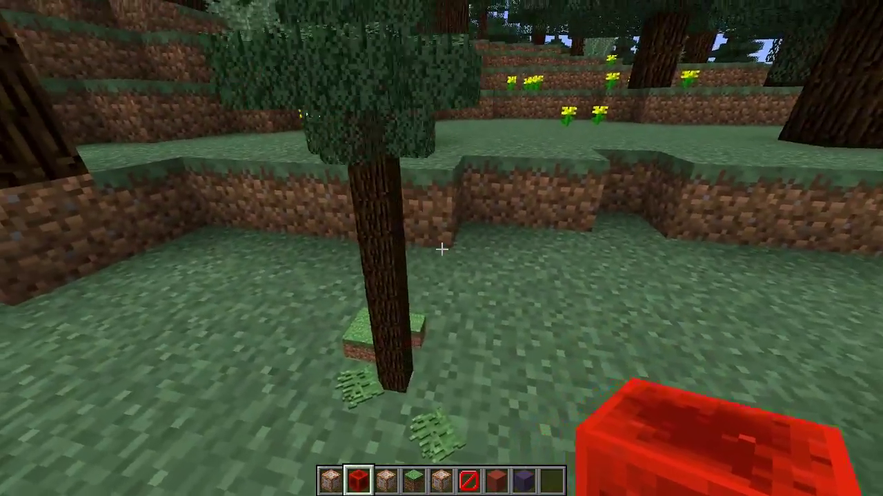
pyautogui.press('a')
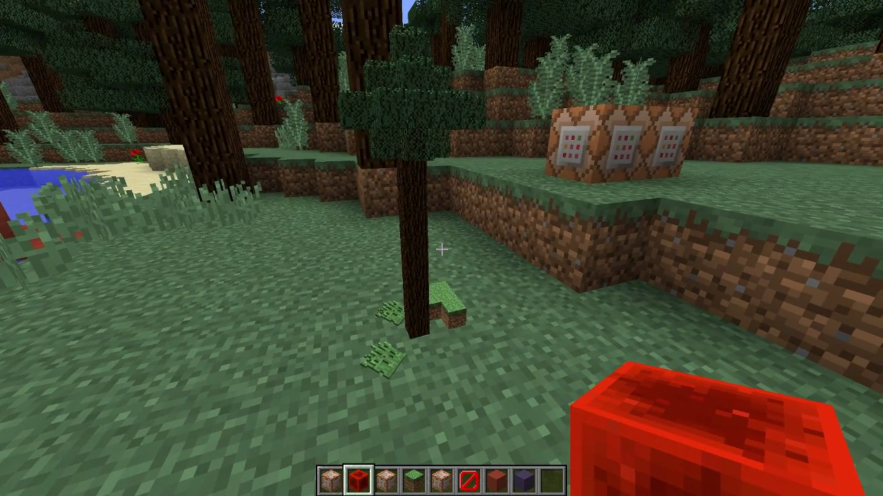
# Step: In MCEdit, box-select the grassy shore with its cluster of trees, about 30W x 28L x 17H
pyautogui.moveTo(442, 248)
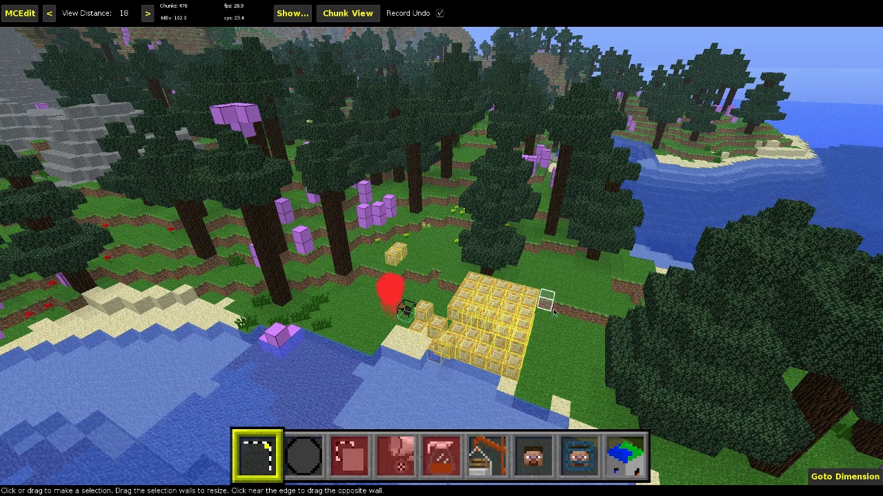
pyautogui.press('s')
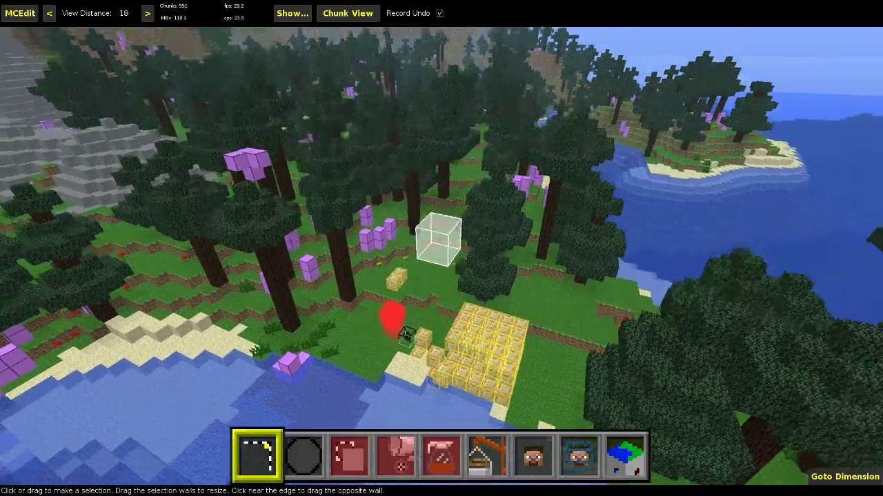
pyautogui.press('j')
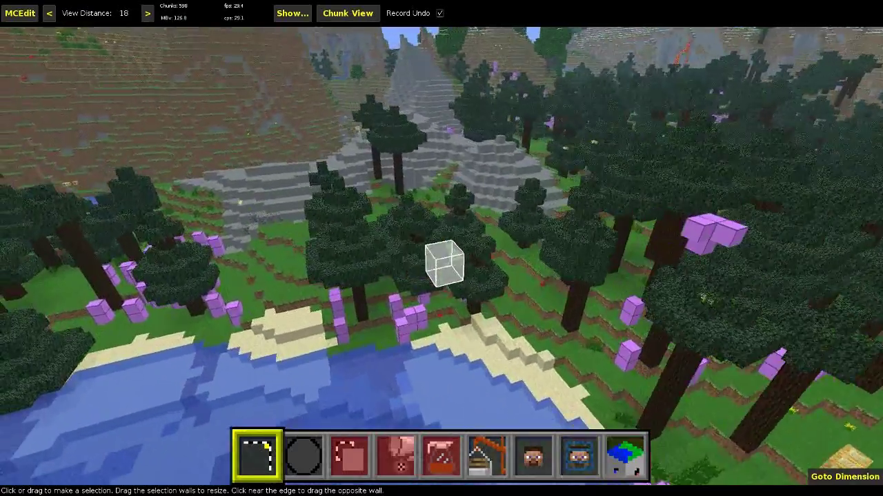
pyautogui.press('j')
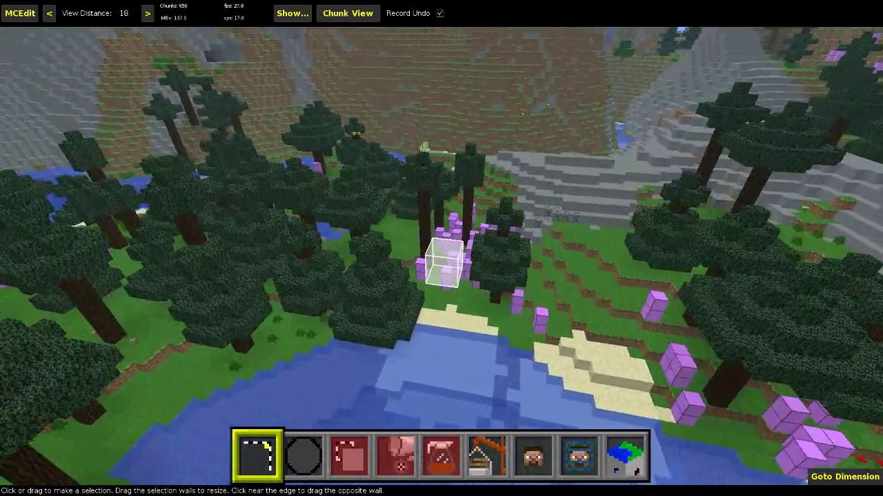
pyautogui.press('j')
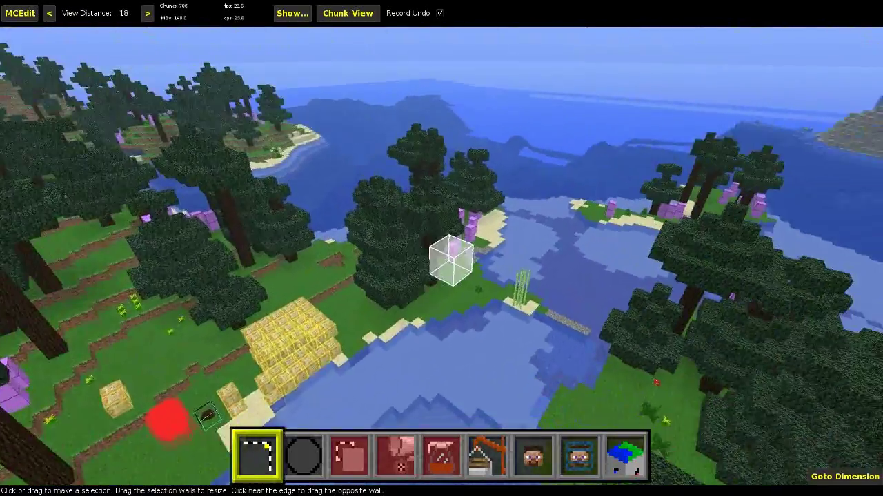
pyautogui.press('j')
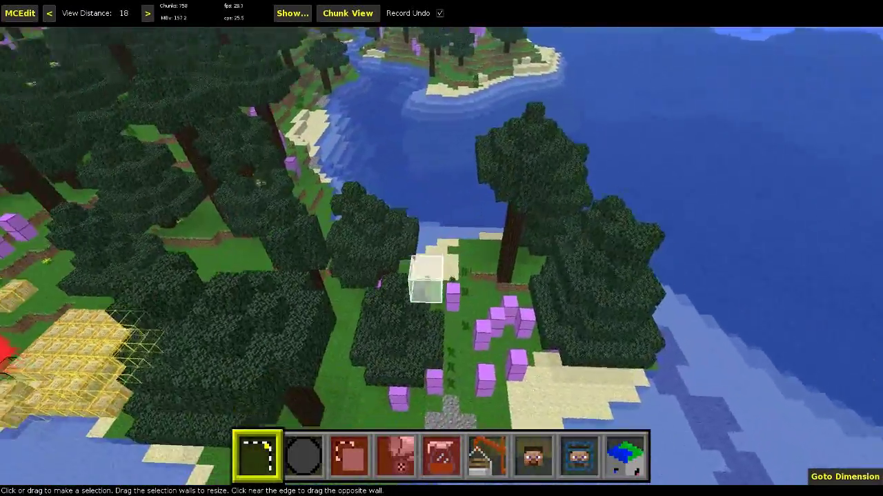
pyautogui.press('space')
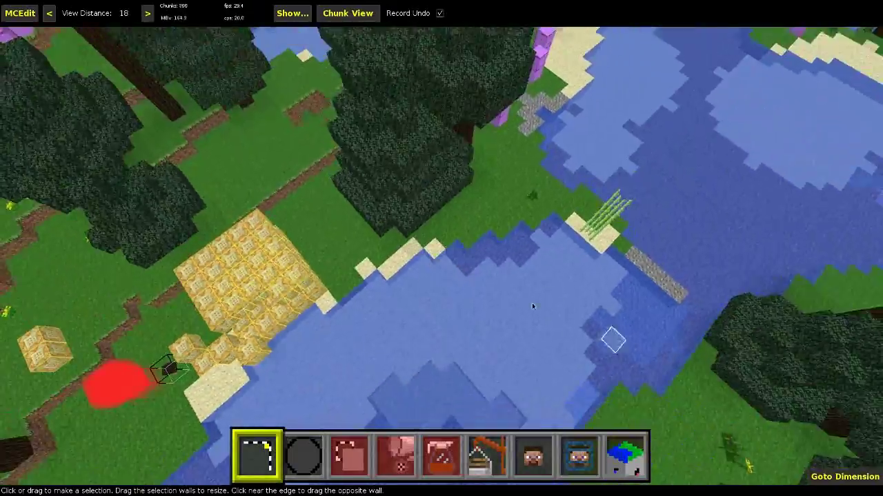
pyautogui.press('w')
pyautogui.moveTo(472, 298); pyautogui.dragTo(522, 264)
pyautogui.press('a')
pyautogui.press('w')
pyautogui.press('d')
pyautogui.press('j')
pyautogui.press('j')
pyautogui.rightClick(522, 264)
pyautogui.press('a')
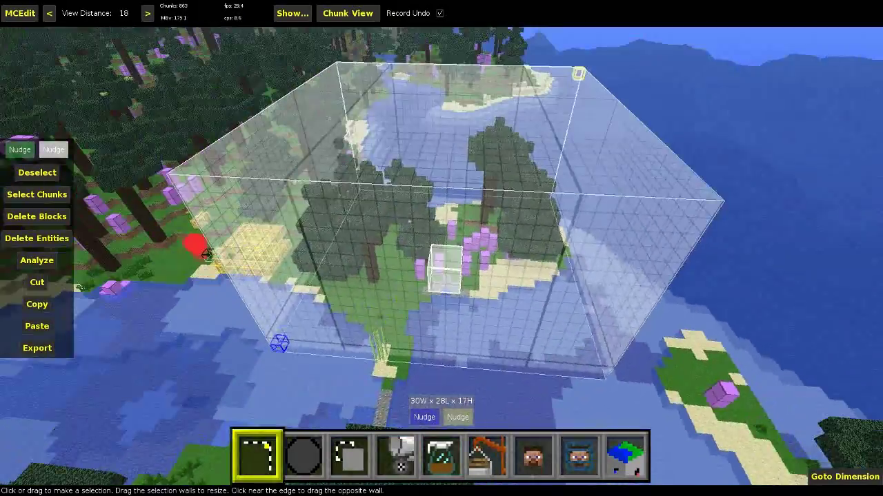
# Step: Extend the selection around the trees by one block in length to 30W x 29L x 17H
pyautogui.press('a')
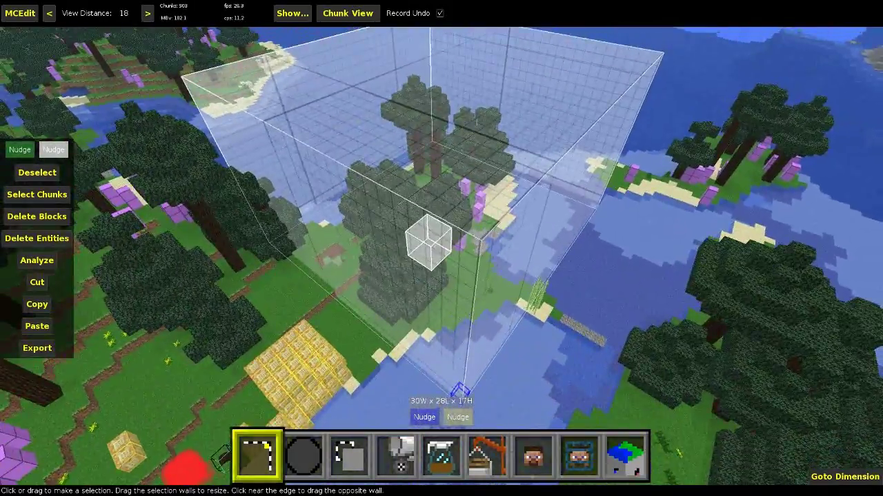
pyautogui.press('w')
pyautogui.rightClick(572, 273)
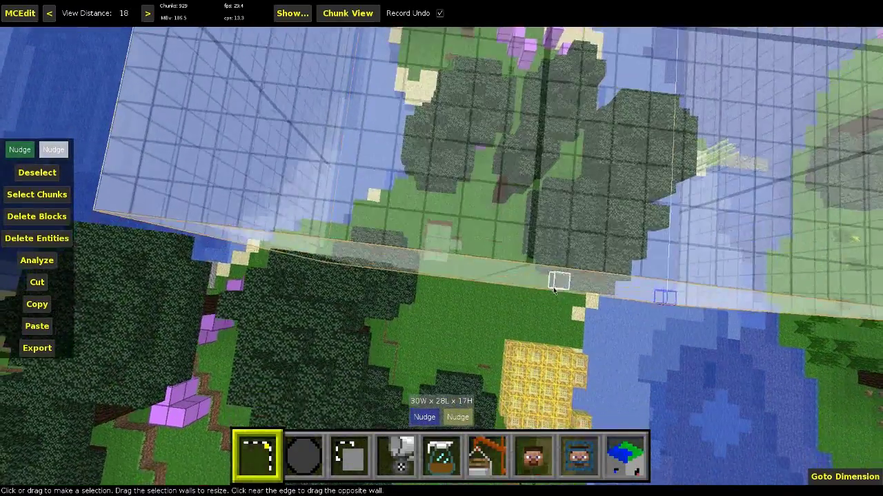
pyautogui.press('s')
pyautogui.press('i')
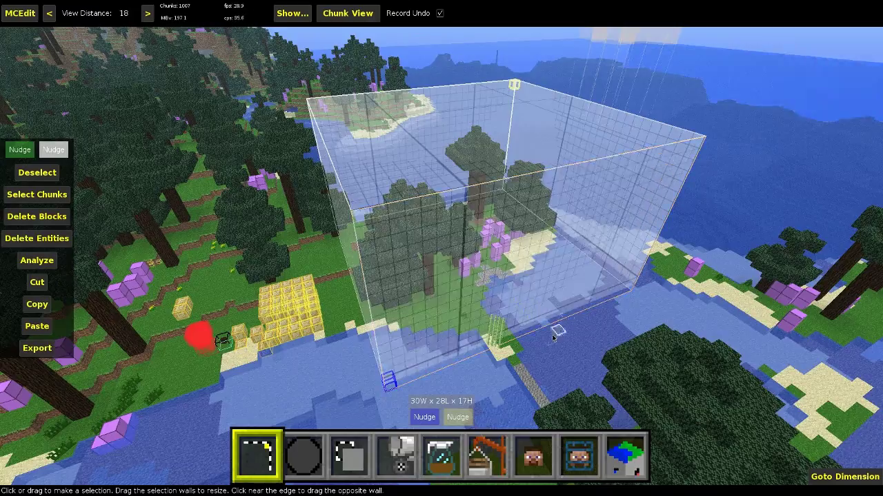
pyautogui.press('a')
pyautogui.rightClick(415, 332)
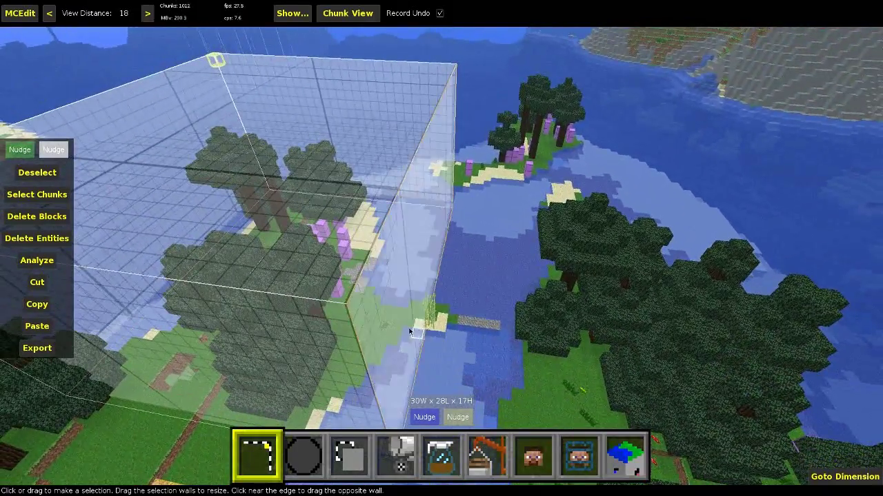
pyautogui.rightClick(470, 331)
pyautogui.press('a')
pyautogui.rightClick(442, 248)
pyautogui.rightClick(498, 254)
pyautogui.press('d')
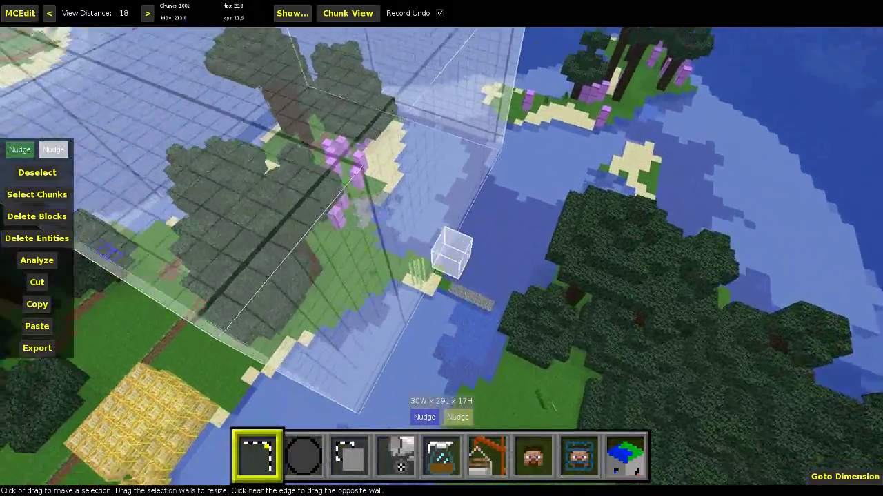
pyautogui.press('a')
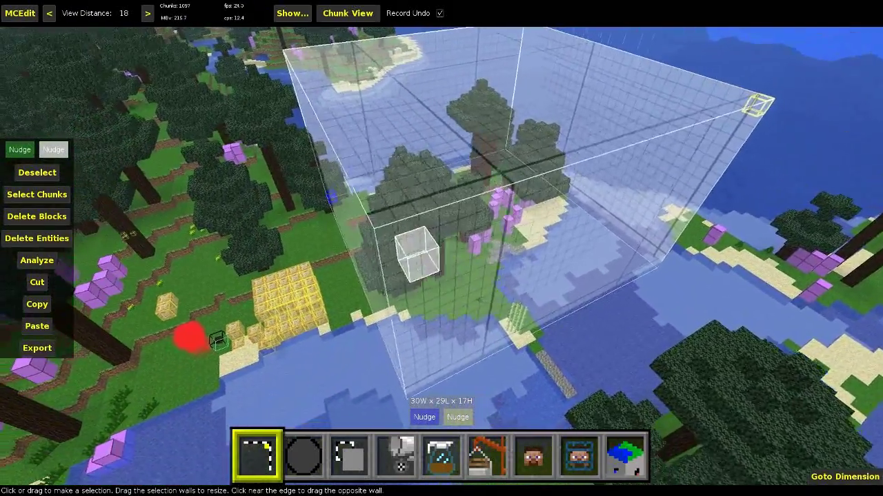
# Step: Choose the Mini Structures filter for the selected area
pyautogui.click(441, 455)
pyautogui.click(166, 210)
pyautogui.scroll(-7, 98, 376)
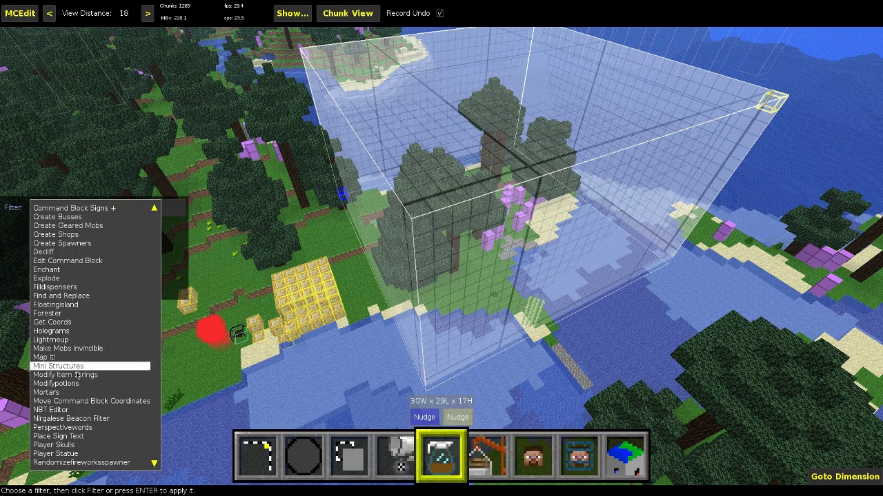
pyautogui.click(63, 366)
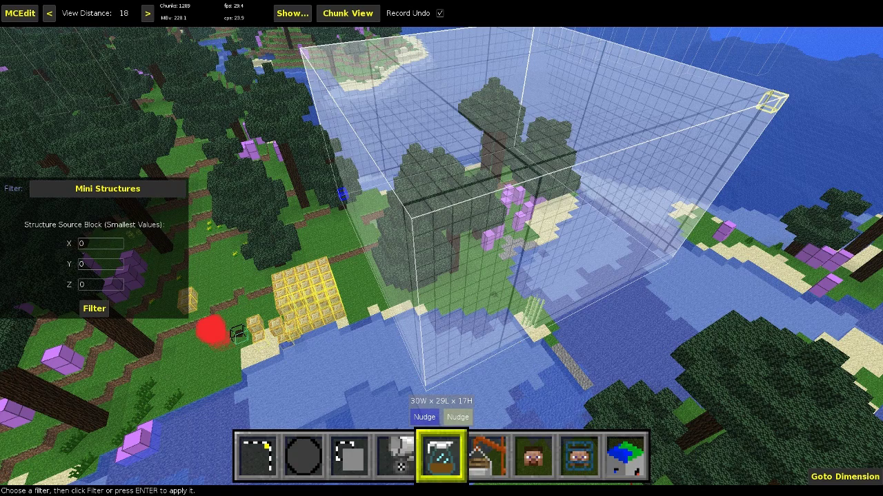
pyautogui.press('d')
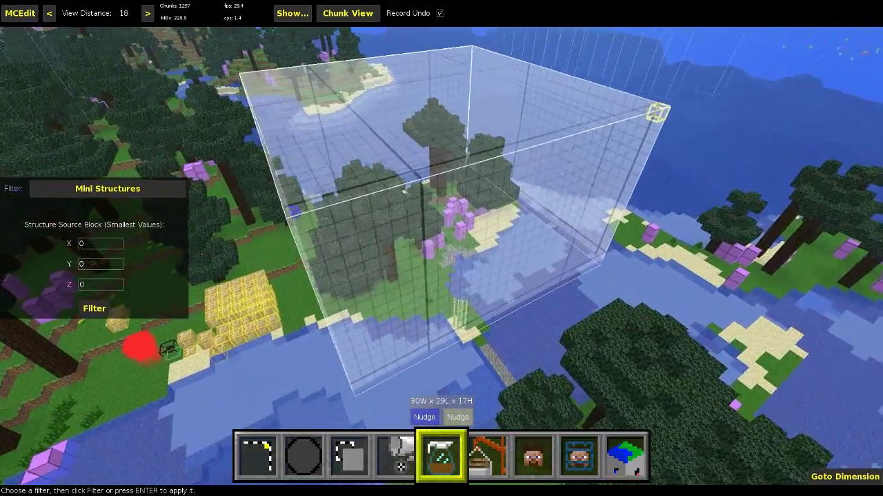
pyautogui.press('a')
pyautogui.press('a')
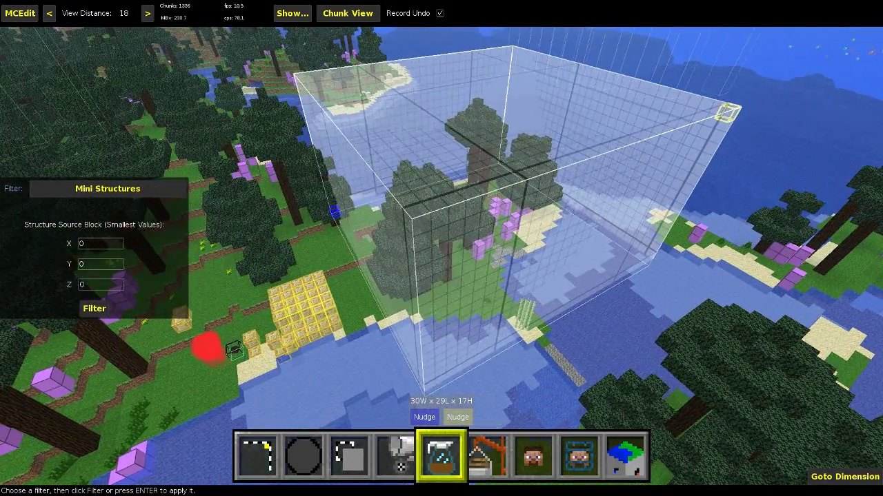
pyautogui.press('w')
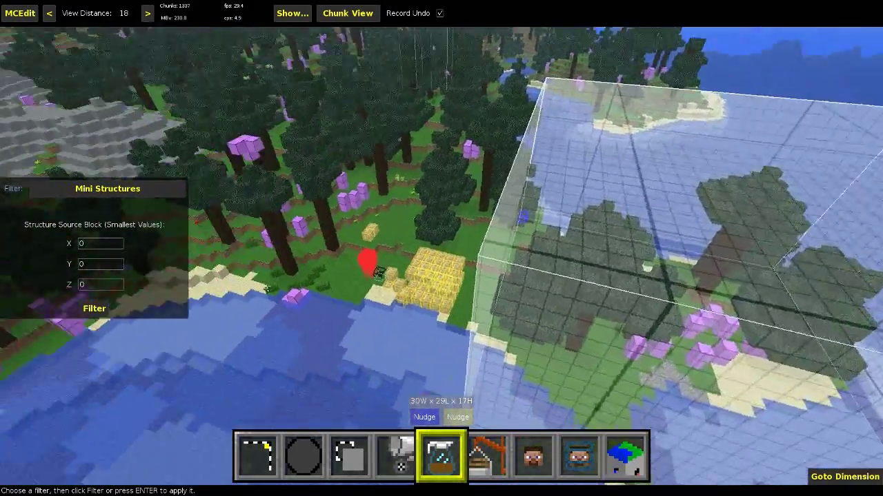
pyautogui.press('w')
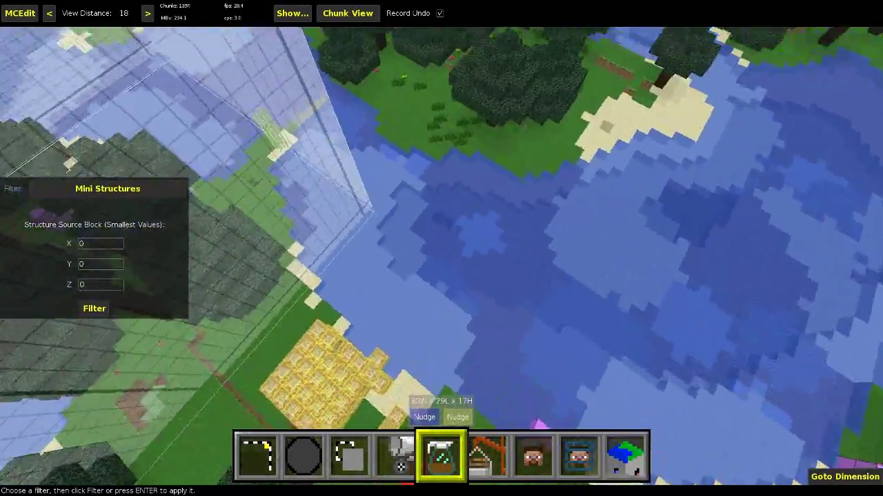
pyautogui.press('s')
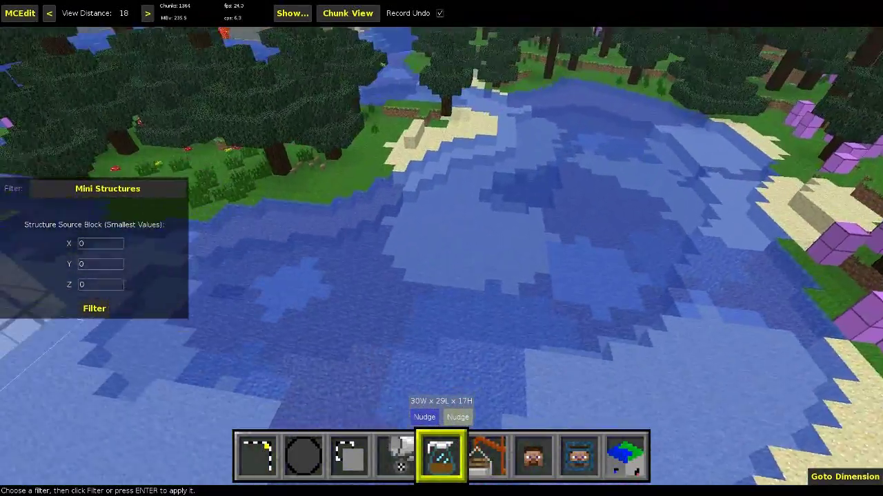
# Step: Look over the water beside the selection, check block coordinates with the Select tool, and return to the Mini Structures filter
pyautogui.press('a')
pyautogui.press('d')
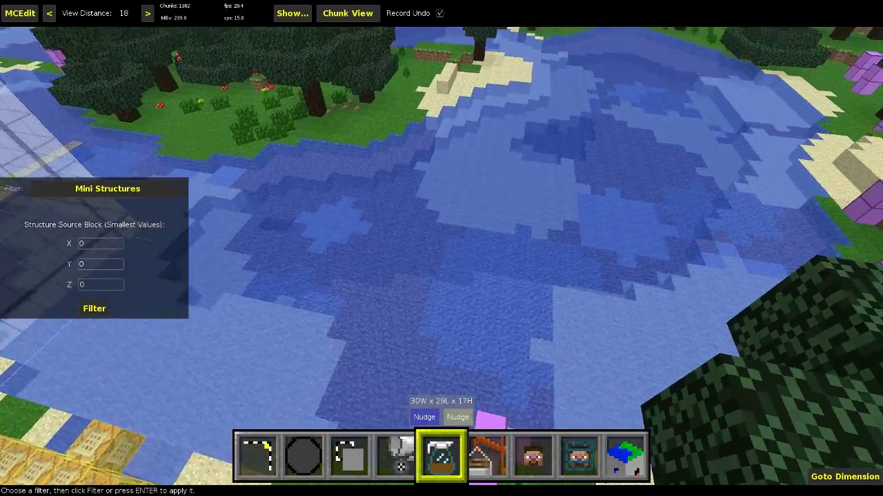
pyautogui.press('a')
pyautogui.press('space')
pyautogui.rightClick(252, 347)
pyautogui.press('s')
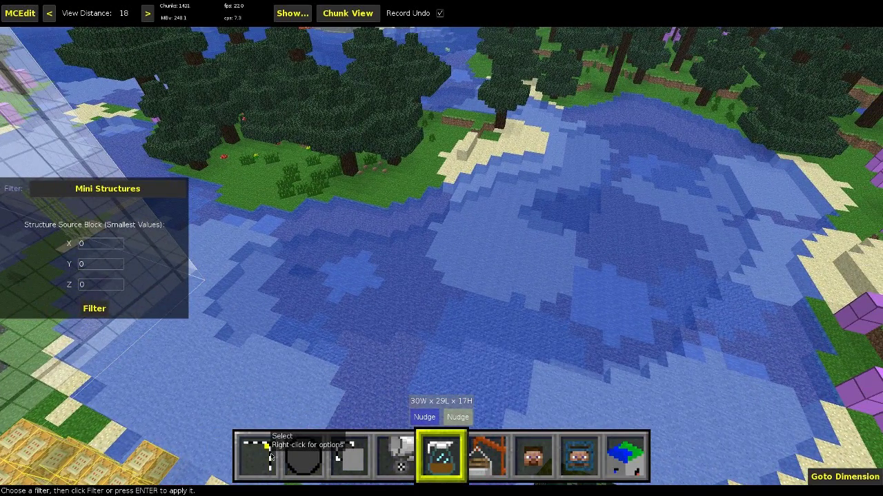
pyautogui.click(258, 455)
pyautogui.press('s')
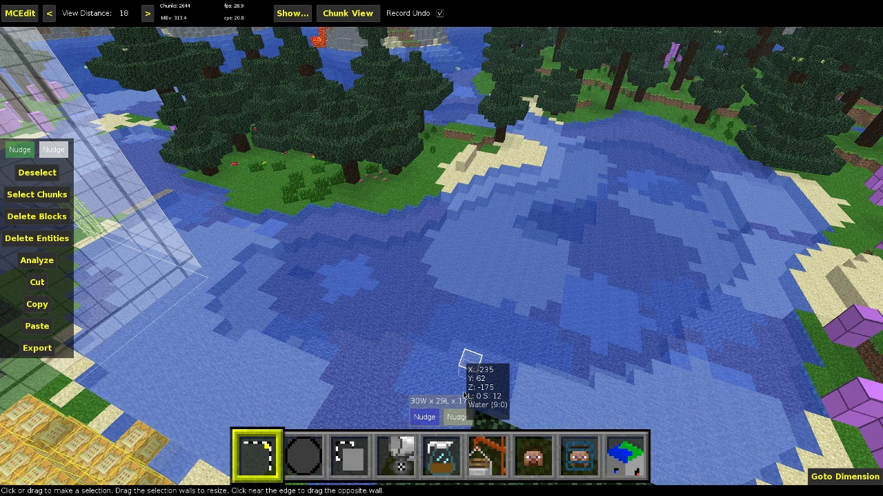
pyautogui.click(445, 452)
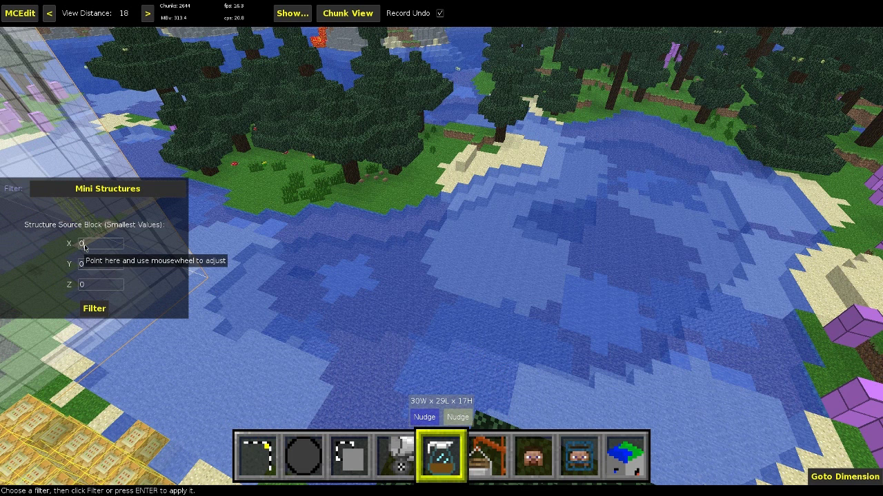
# Step: Set the structure source block to X -265, Y 65 and Z -175
pyautogui.press('Tab')
pyautogui.press('Tab')
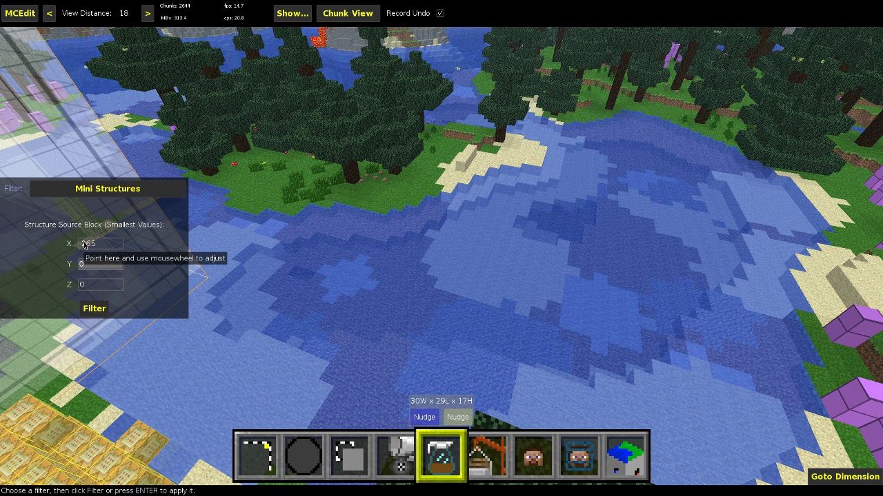
pyautogui.write('-175')
pyautogui.press('Tab')
pyautogui.press('Tab')
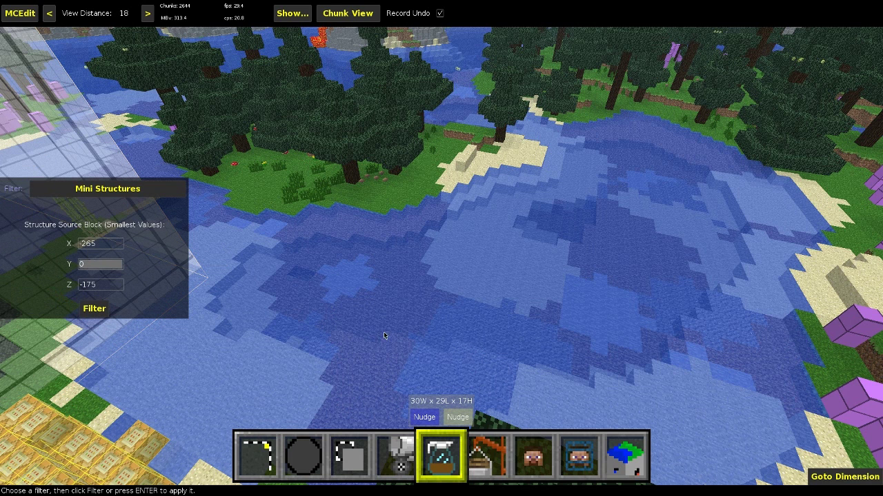
pyautogui.write('65')
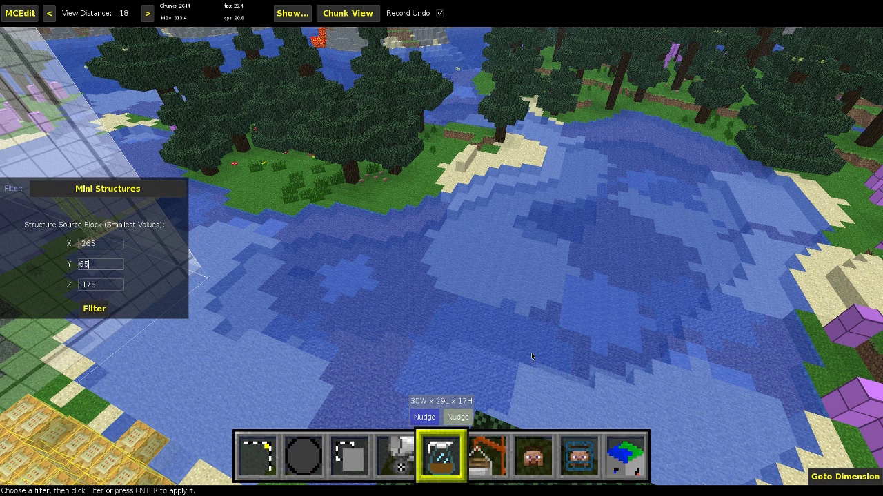
# Step: Recheck the block coordinates, correct the source block's X to -235, and apply the Mini Structures filter
pyautogui.click(265, 448)
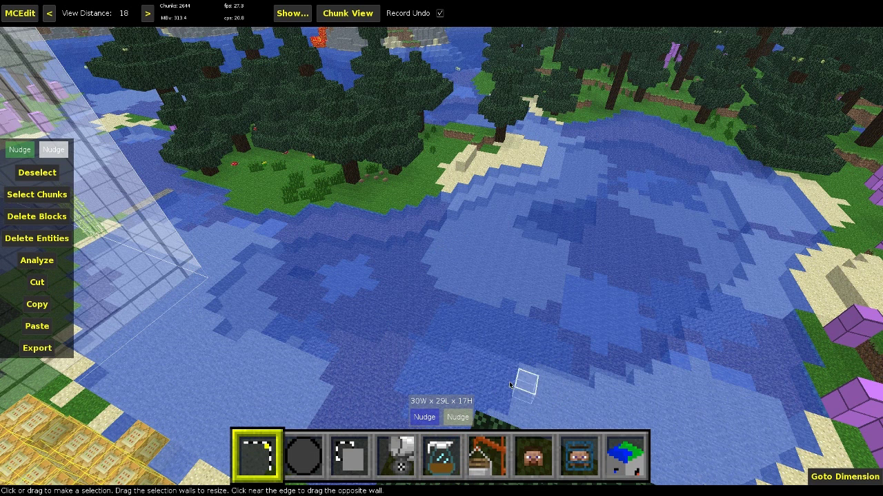
pyautogui.click(437, 431)
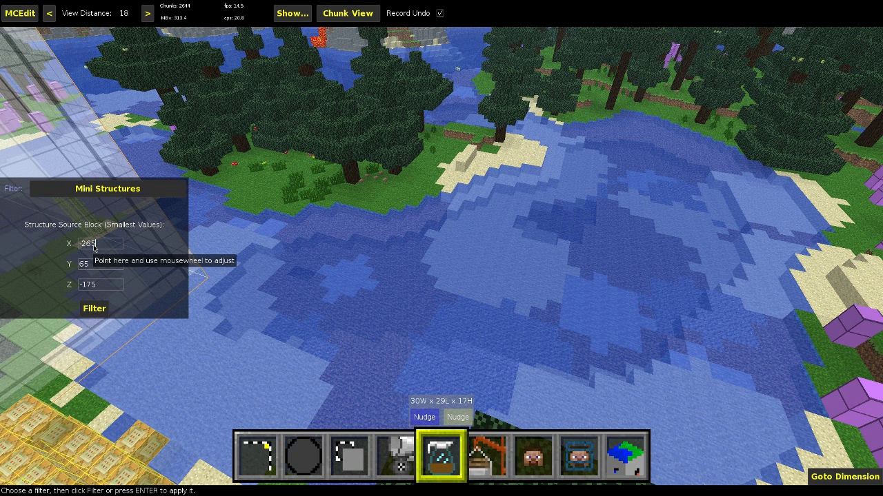
pyautogui.scroll(3, 94, 247)
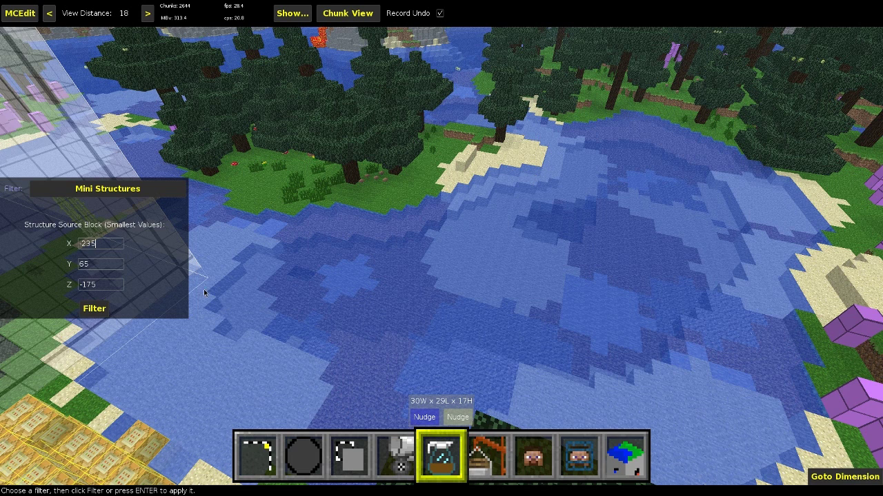
pyautogui.click(96, 310)
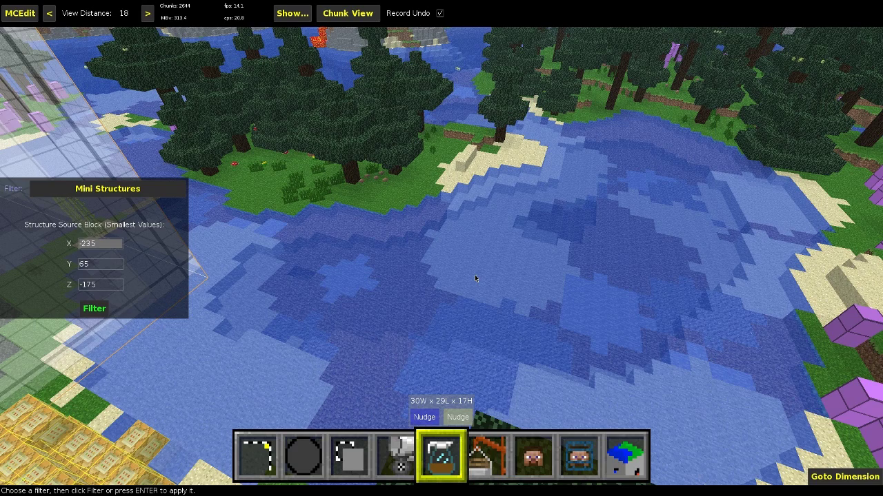
pyautogui.press('Return')
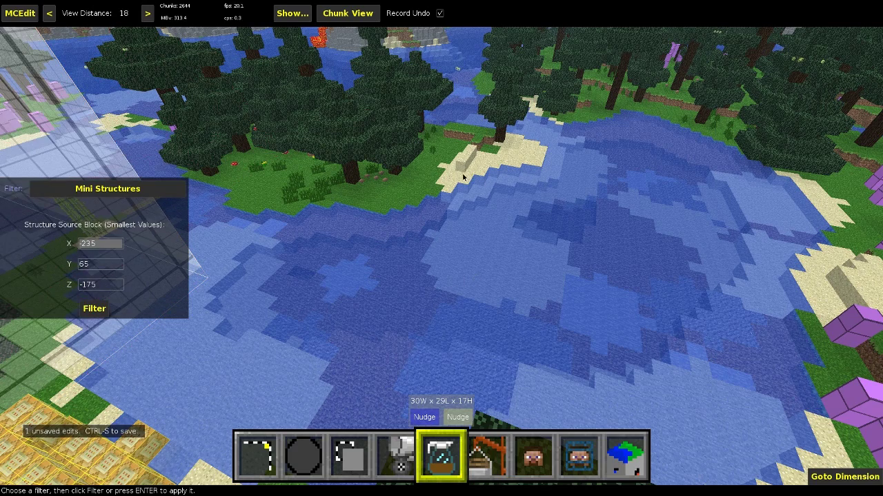
# Step: Clear the selection around the filtered cluster of trees
pyautogui.rightClick(636, 179)
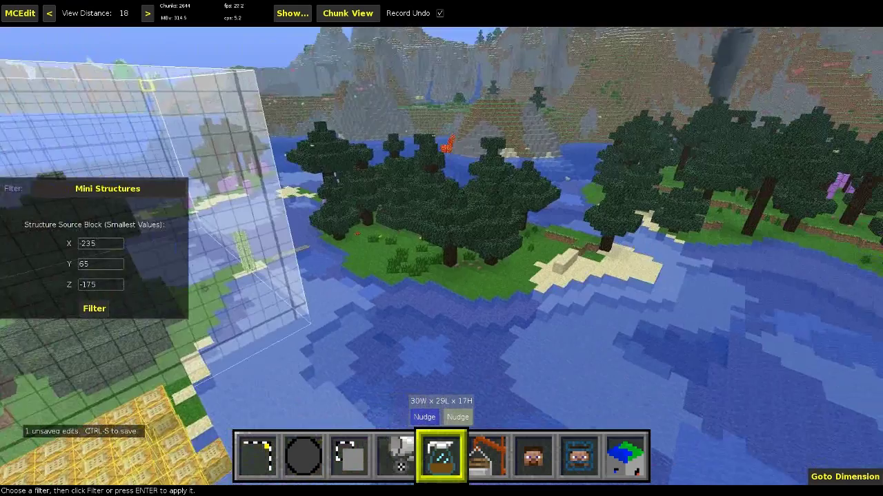
pyautogui.rightClick(636, 178)
pyautogui.hotkey('ctrl', 'd')
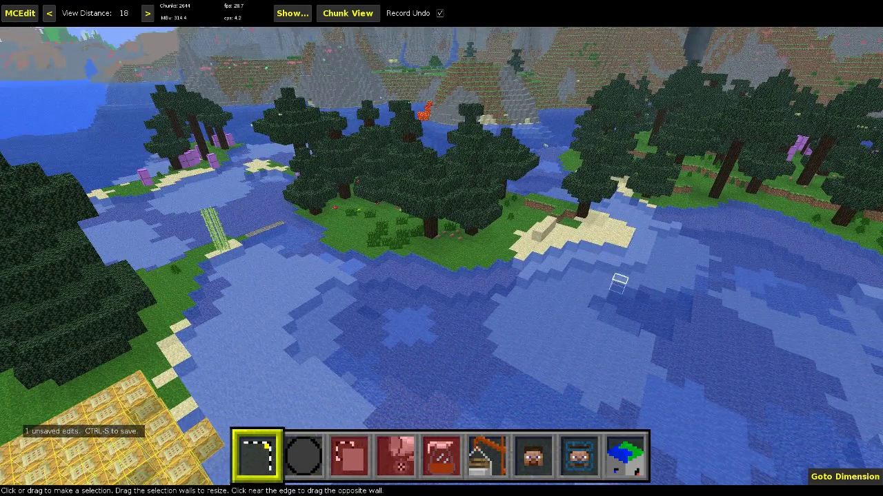
# Step: Paste the generated command-block structure and set it down in the air above the forest beside the lake
pyautogui.rightClick(615, 279)
pyautogui.rightClick(615, 279)
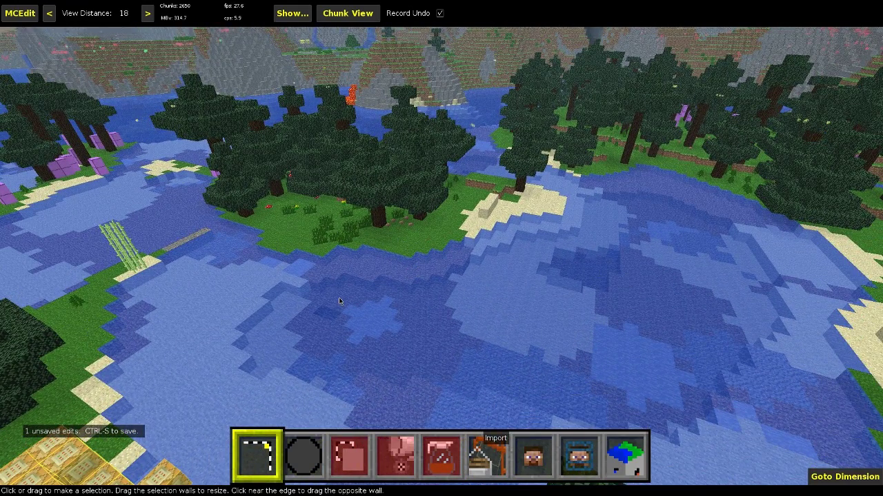
pyautogui.hotkey('ctrl', 'v')
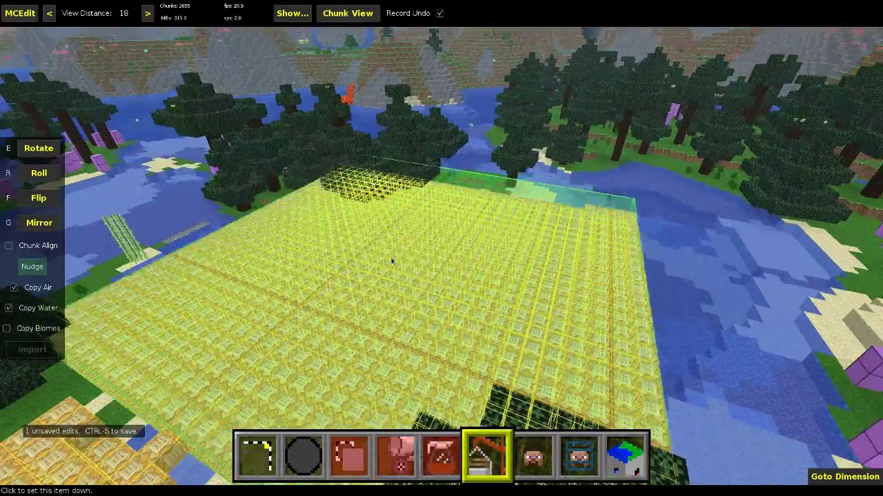
pyautogui.rightClick(391, 262)
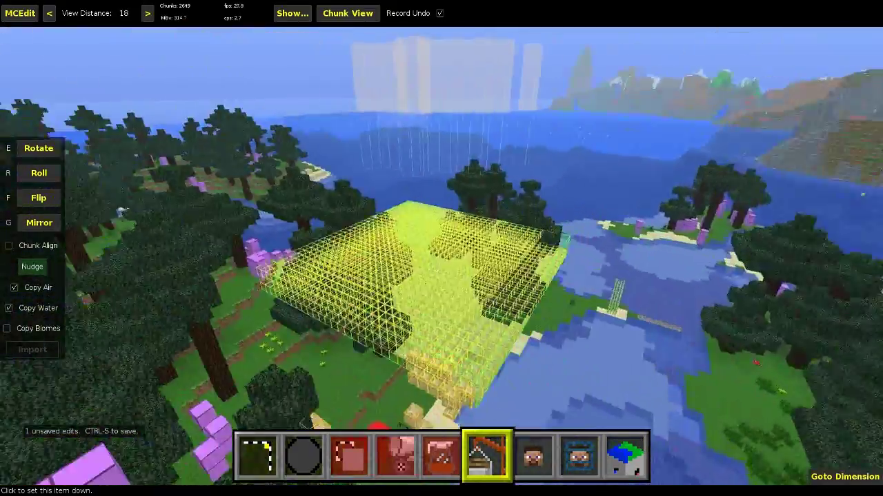
pyautogui.press('s')
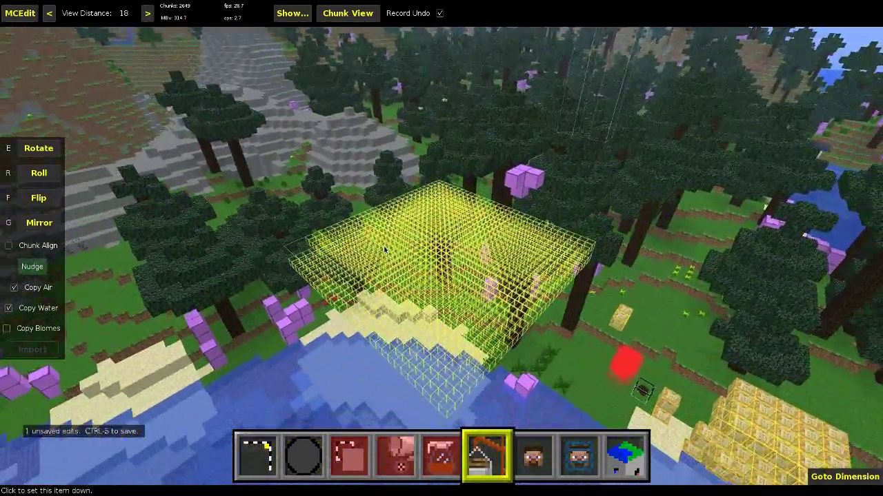
pyautogui.rightClick(441, 248)
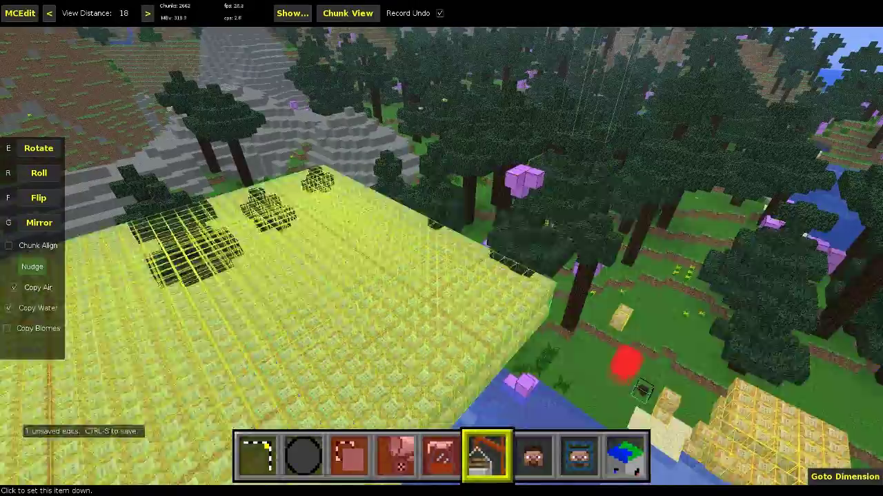
pyautogui.rightClick(234, 296)
pyautogui.press('k')
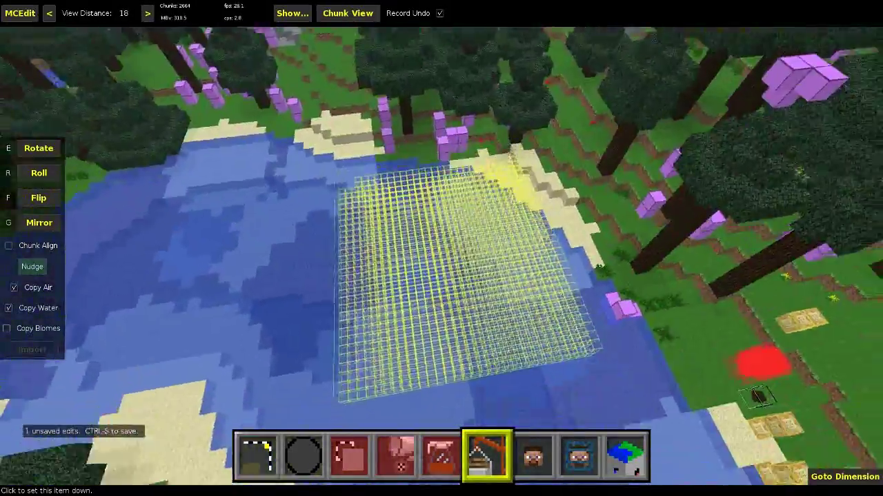
pyautogui.press('a')
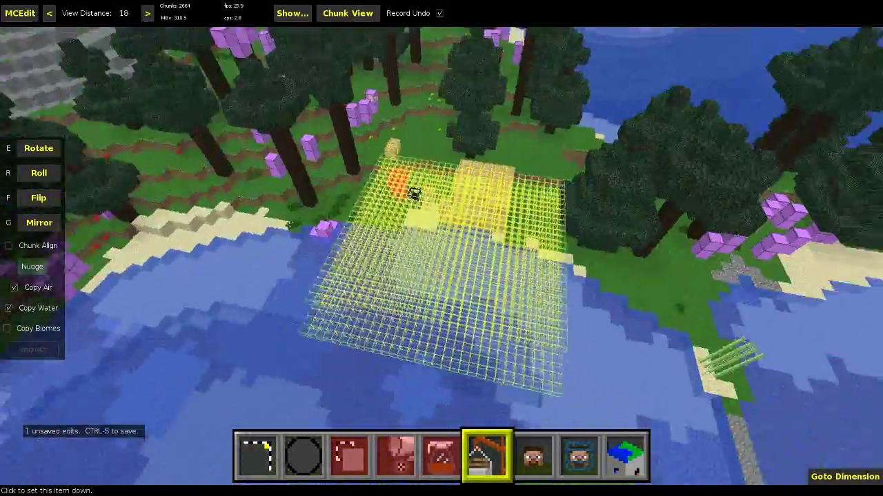
pyautogui.press('i')
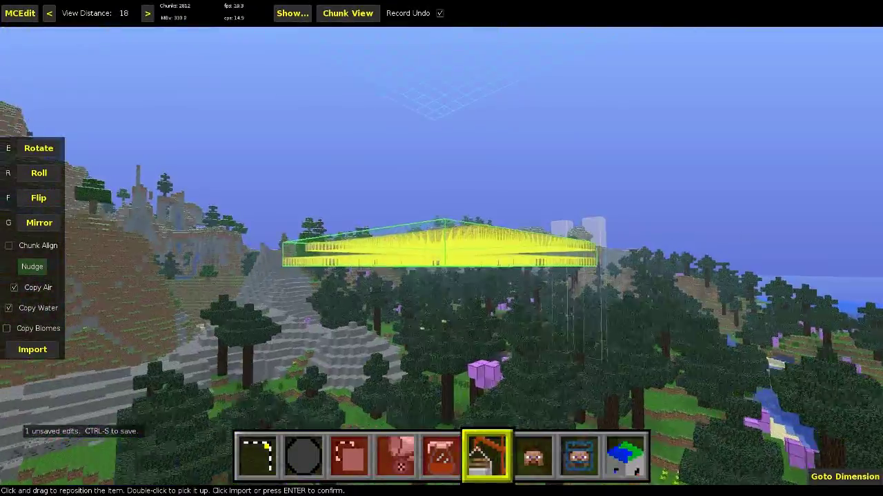
# Step: Check the placement of the floating command-block slab from several sides and import it into the world
pyautogui.press('w')
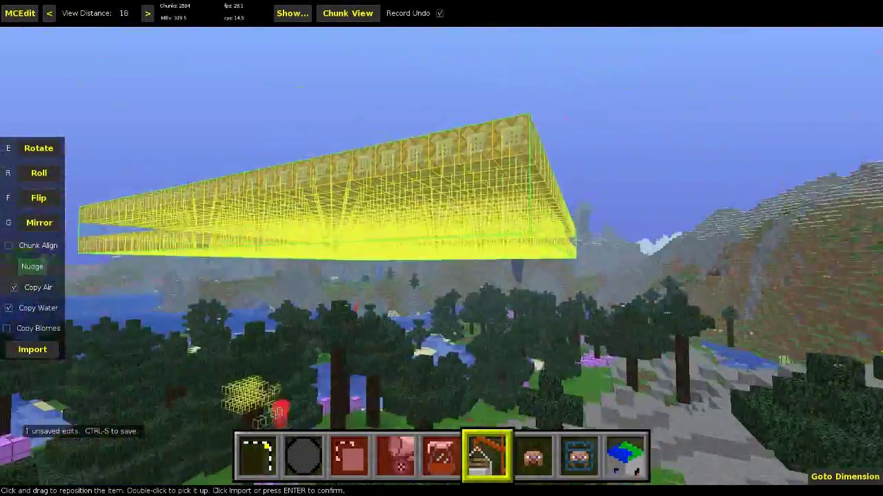
pyautogui.press('space')
pyautogui.press('space')
pyautogui.press('a')
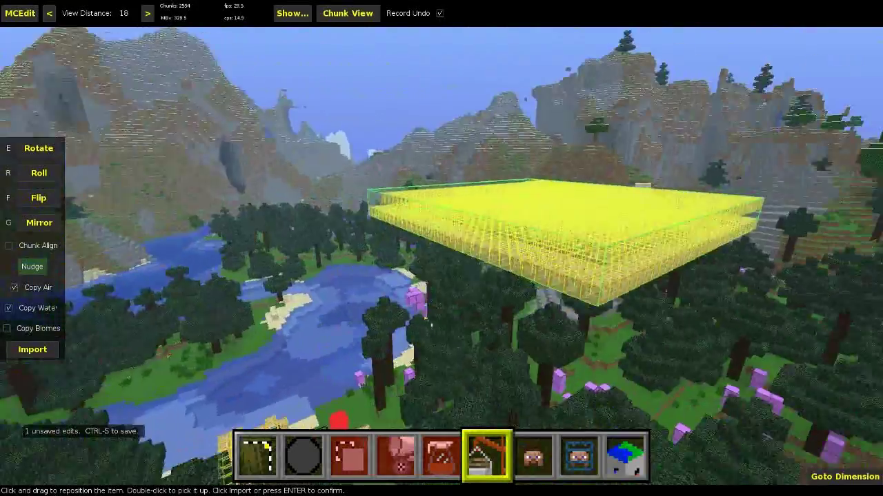
pyautogui.rightClick(167, 360)
pyautogui.click(46, 352)
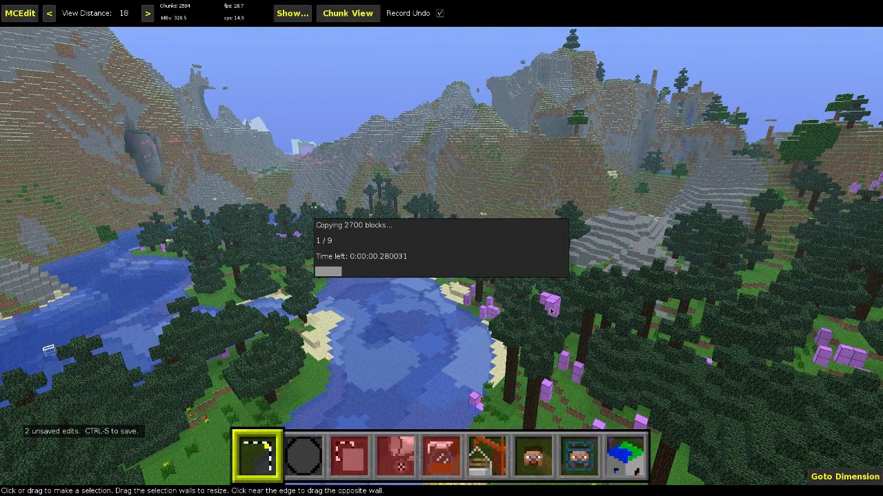
# Step: Deselect the imported command-block structure and switch to Minecraft to view it above the trees
pyautogui.rightClick(545, 314)
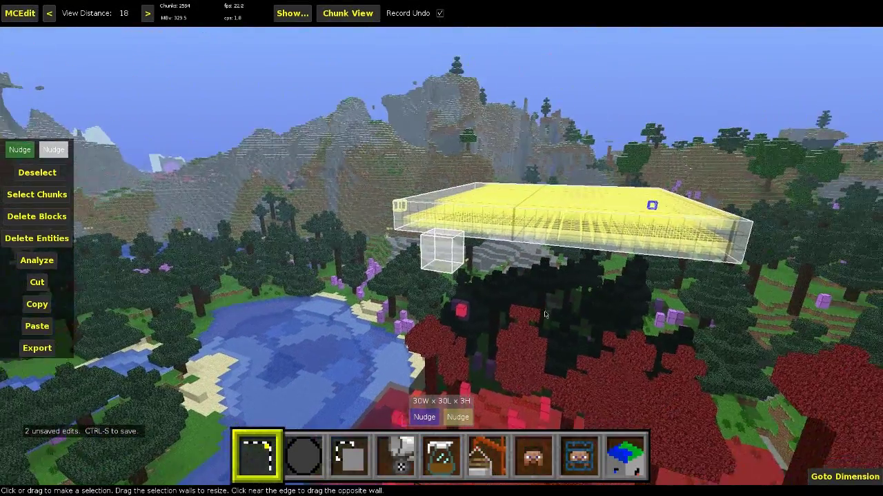
pyautogui.rightClick(544, 315)
pyautogui.hotkey('ctrl', 'd')
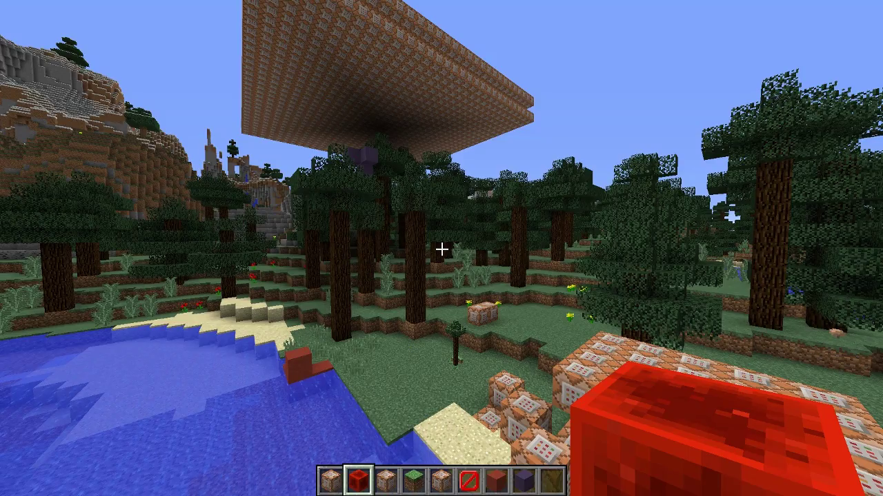
pyautogui.moveTo(441, 248)
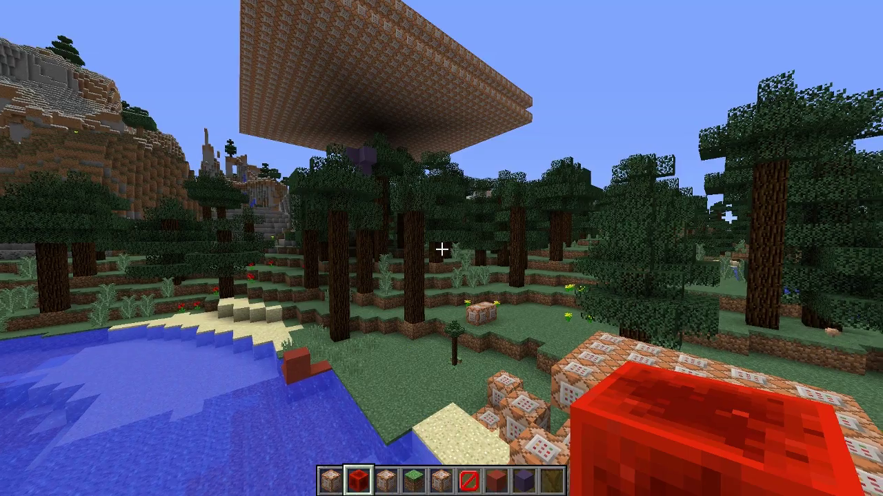